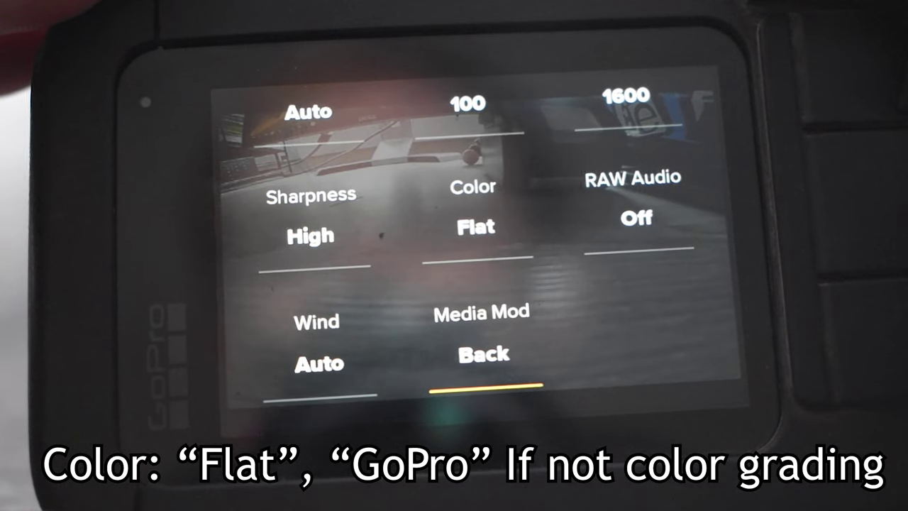
Set GoPro Protune to Sharpness High, Color Flat, RAW Audio Off and Wind Auto
drag(604, 355, 589, 255)
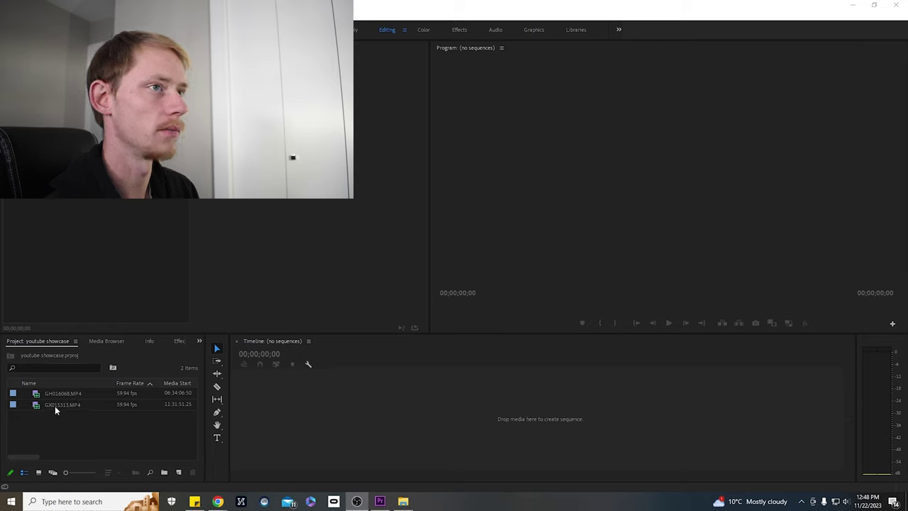
Create a sequence from GX015313.MP4 and place GH016068.MP4 after it on V1
drag(55, 406, 254, 413)
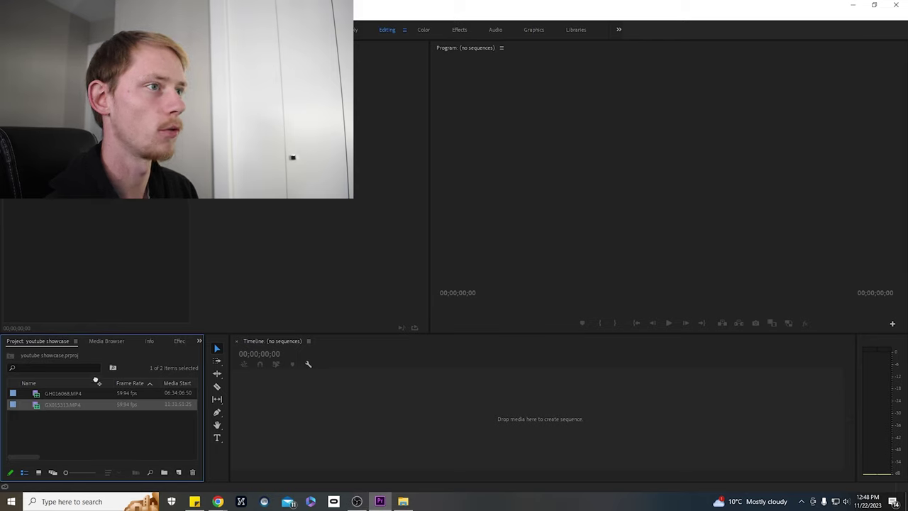
drag(95, 381, 377, 366)
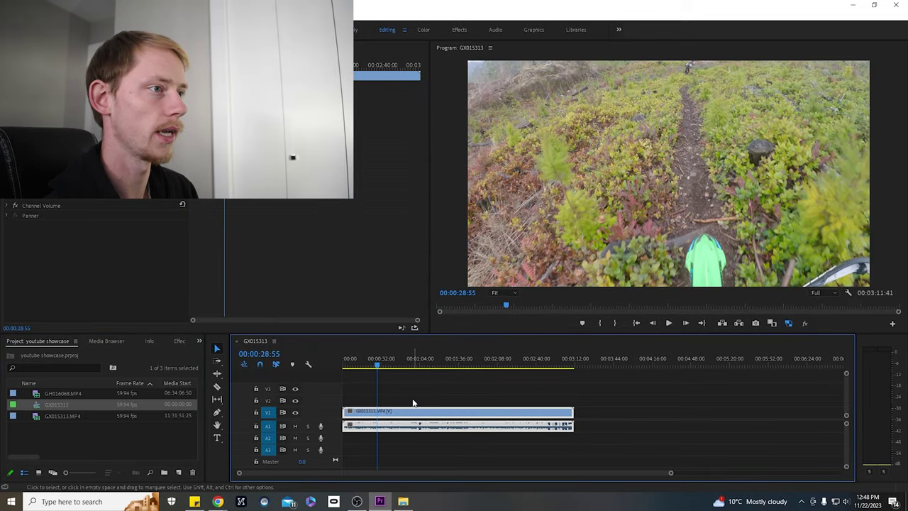
drag(67, 393, 472, 414)
click(475, 362)
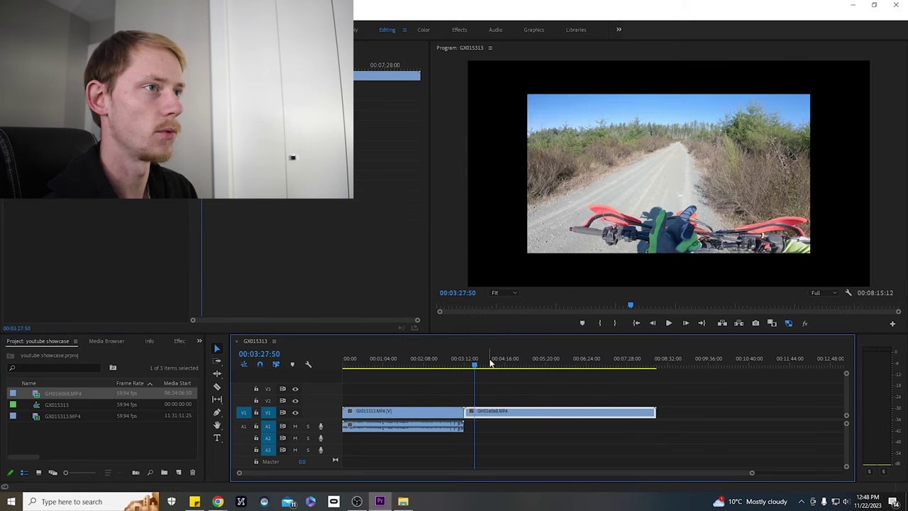
Apply Scale to Frame Size to GH016068.MP4 and preview the rescaled clip
drag(489, 364, 541, 364)
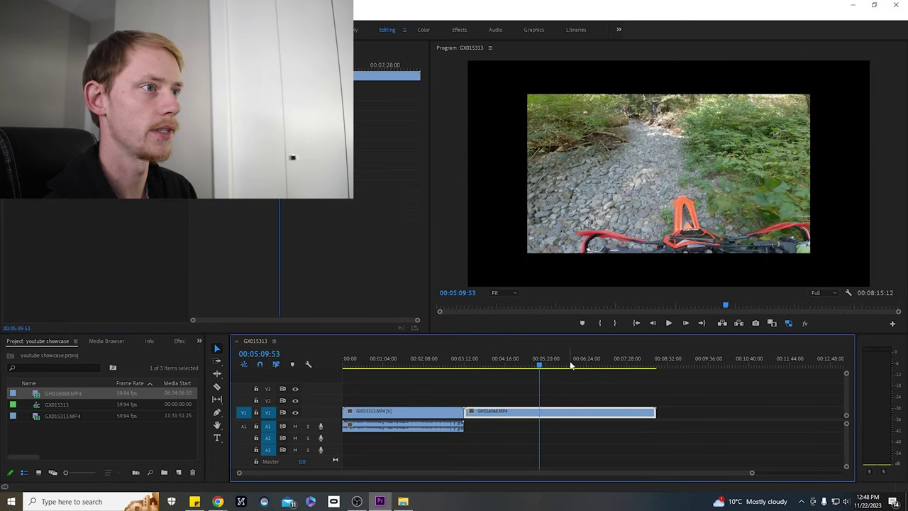
click(432, 362)
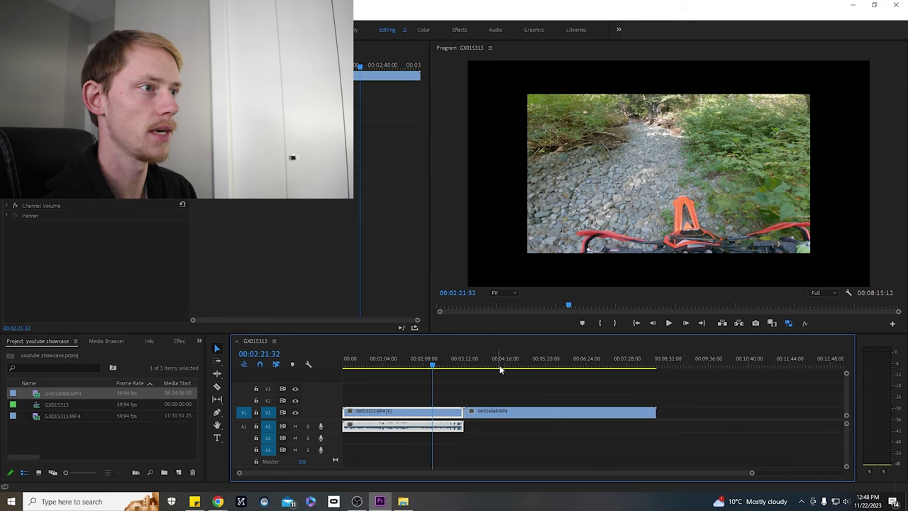
click(480, 364)
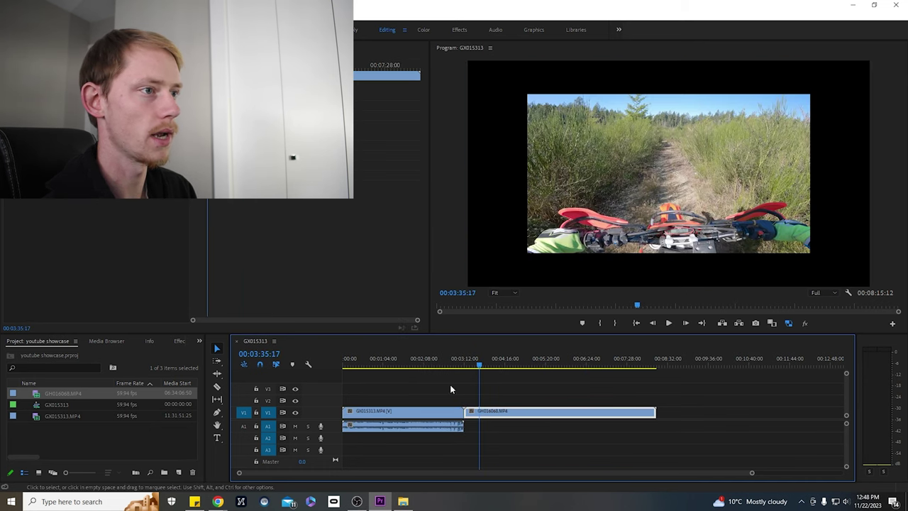
right_click(497, 415)
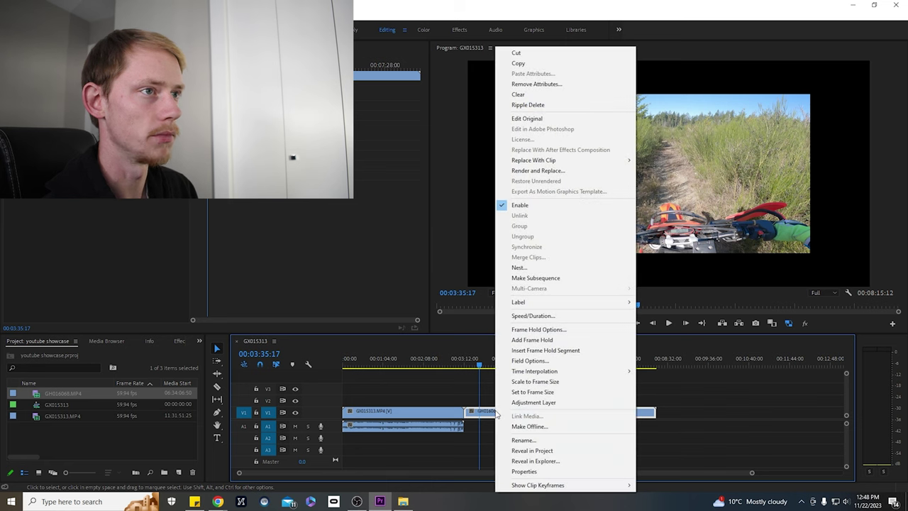
click(538, 383)
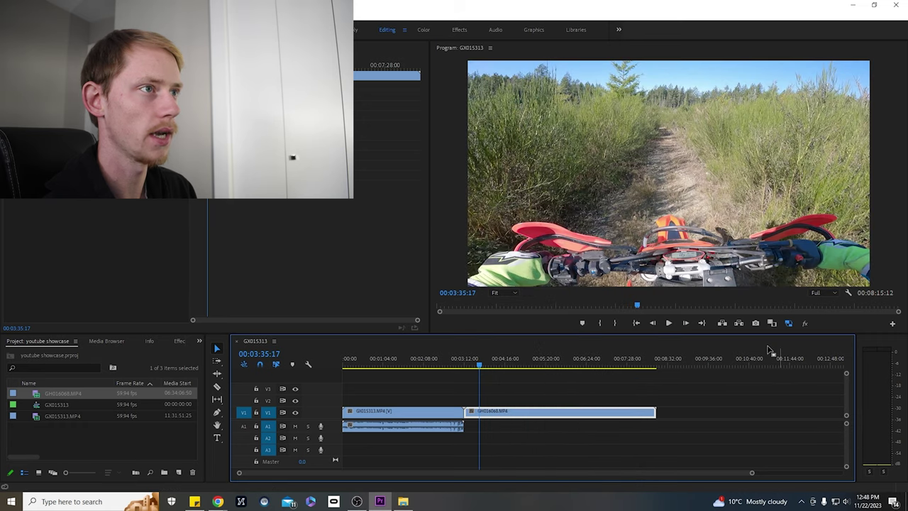
drag(483, 364, 496, 366)
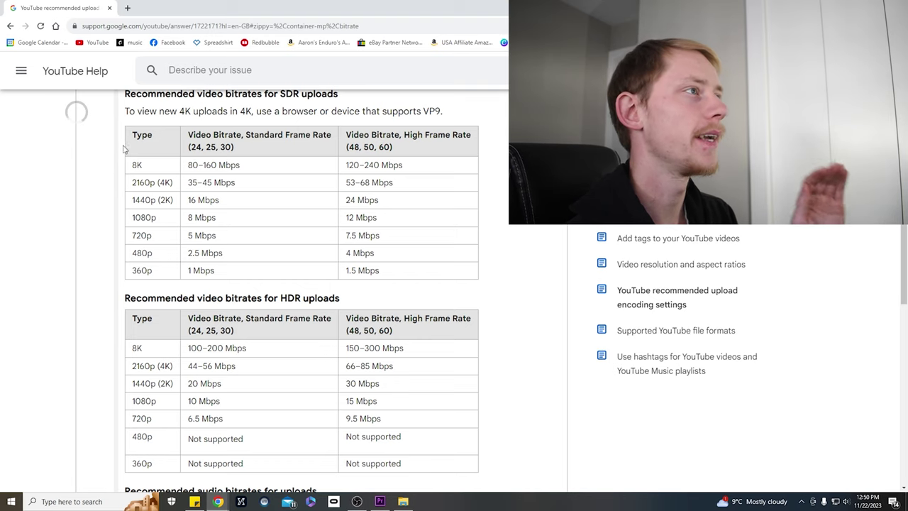
Highlight the SDR and HDR bitrate headings on YouTube's recommended encoding page
drag(129, 100, 321, 94)
click(319, 93)
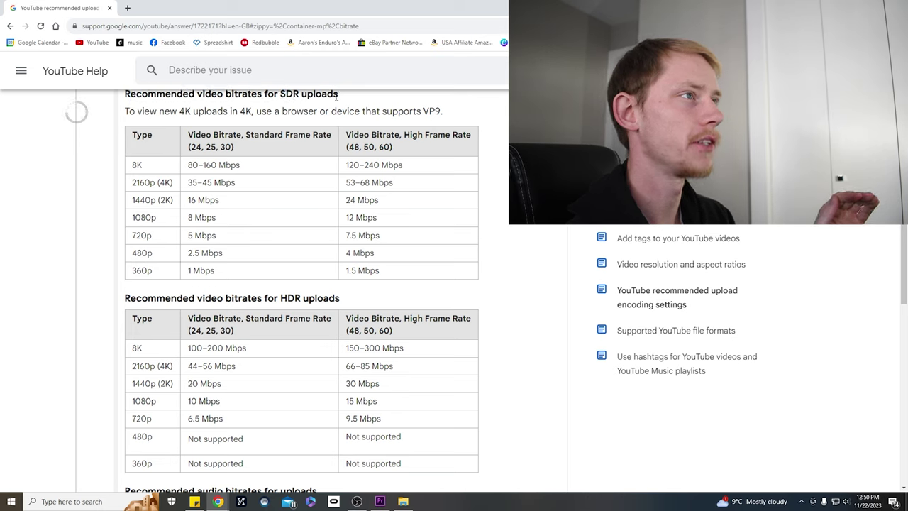
drag(344, 303, 261, 298)
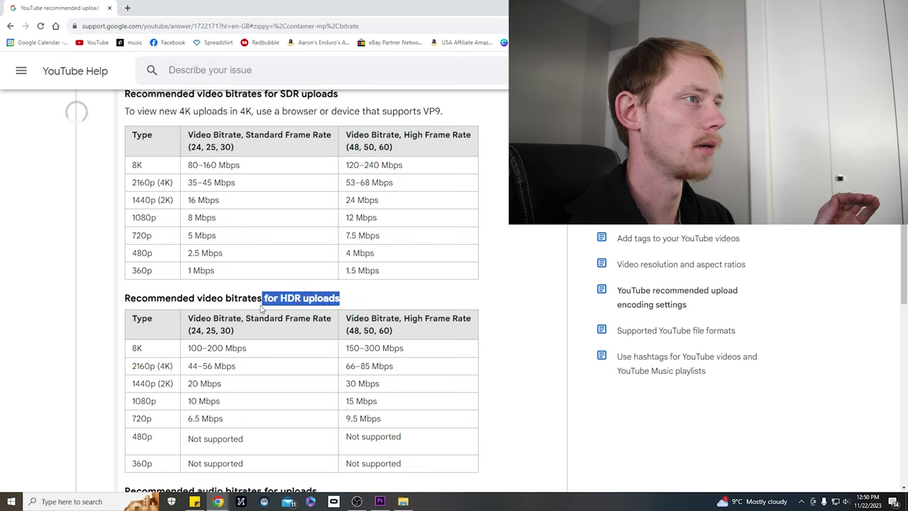
click(347, 304)
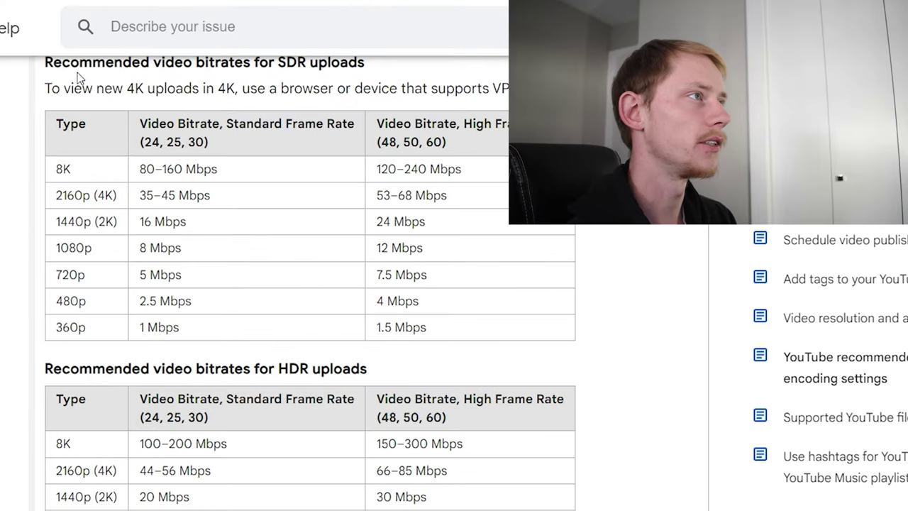
drag(122, 95, 366, 100)
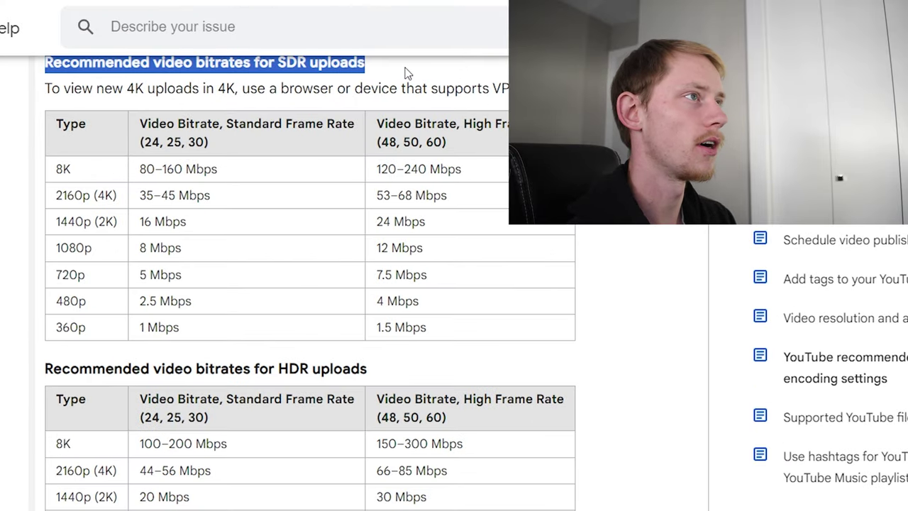
click(367, 102)
Pick out the 2160p (4K) high-frame-rate SDR bitrate of 53–68 Mbps
drag(57, 198, 129, 201)
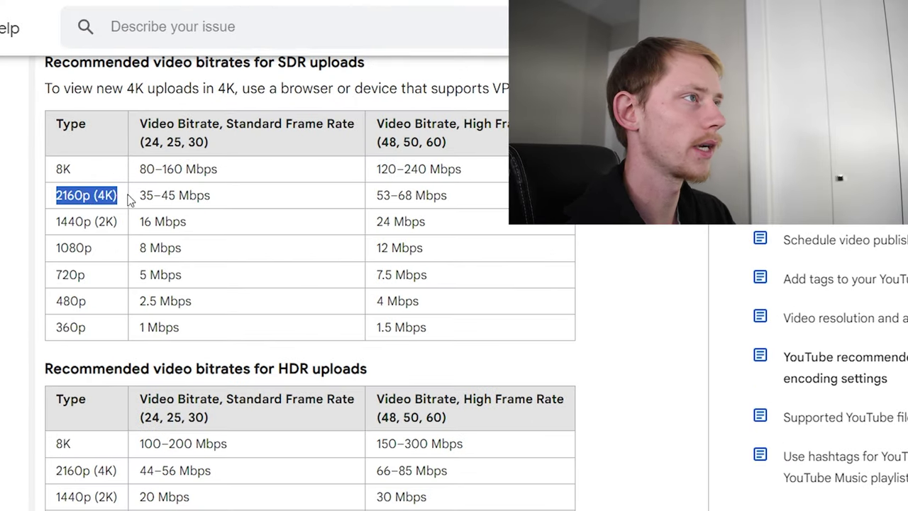
drag(426, 144, 455, 151)
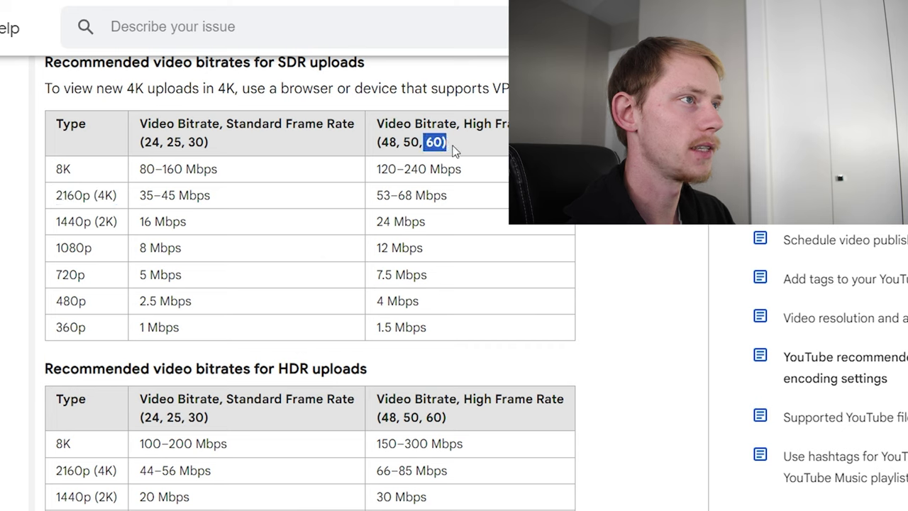
click(470, 203)
drag(480, 207, 387, 203)
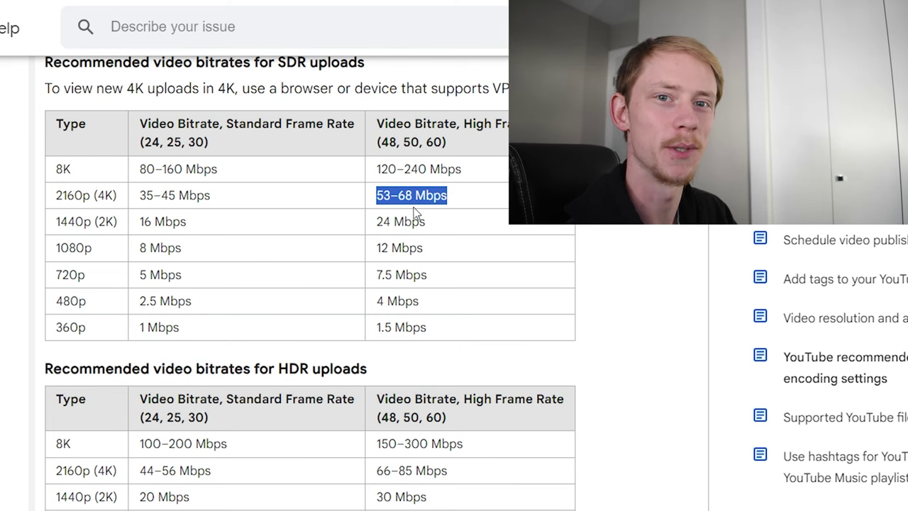
click(454, 332)
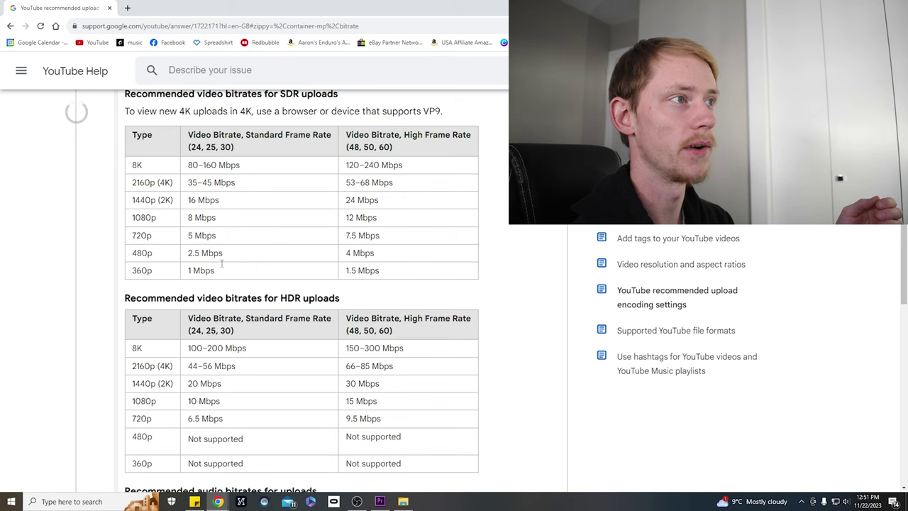
drag(363, 182, 393, 182)
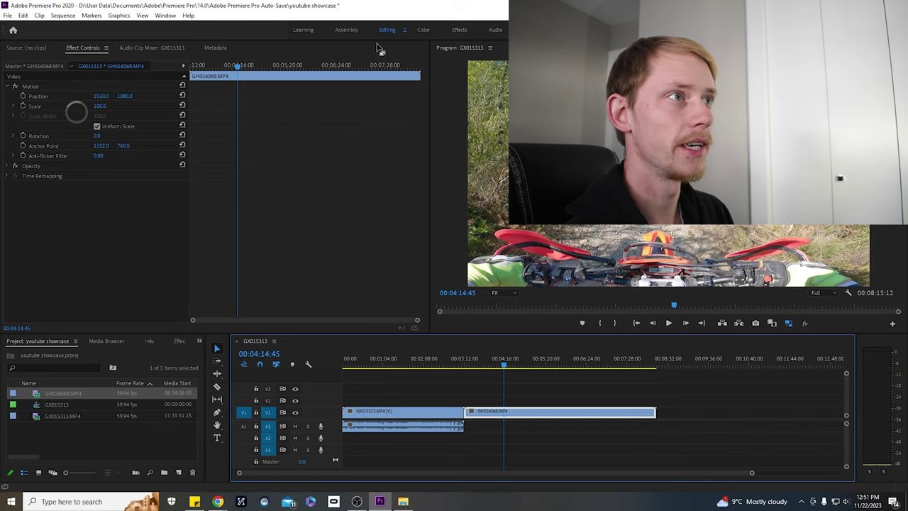
click(7, 16)
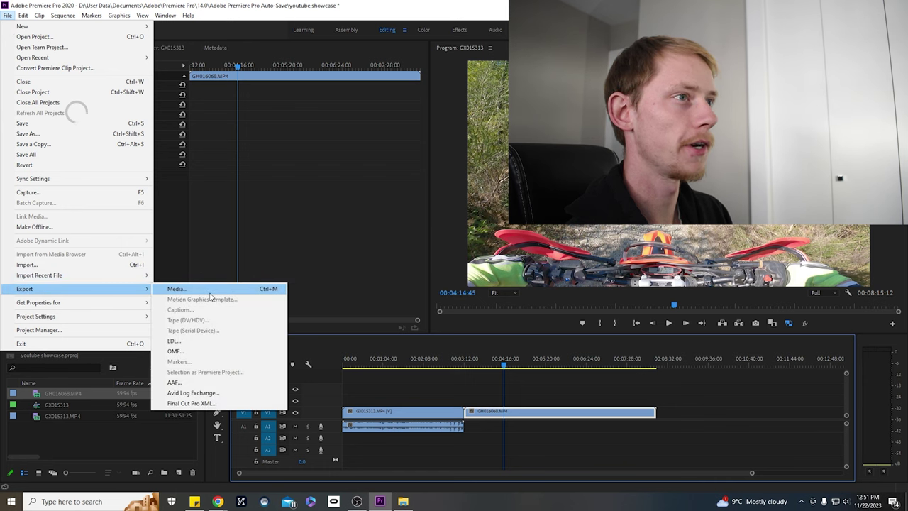
click(209, 298)
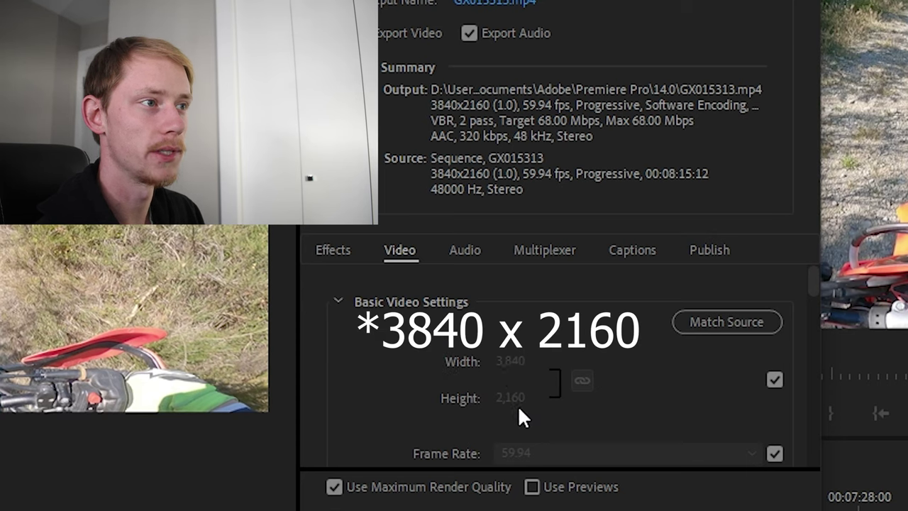
scroll(518, 409, down, 2)
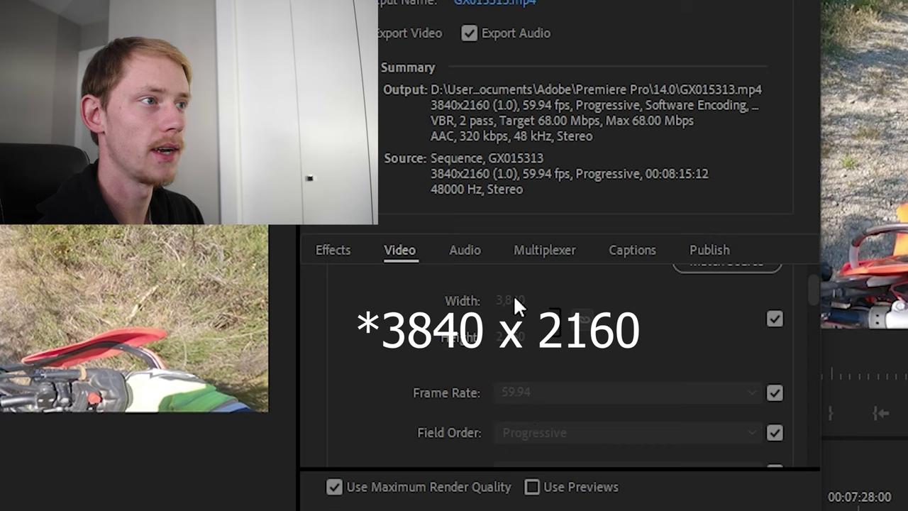
scroll(462, 315, down, 2)
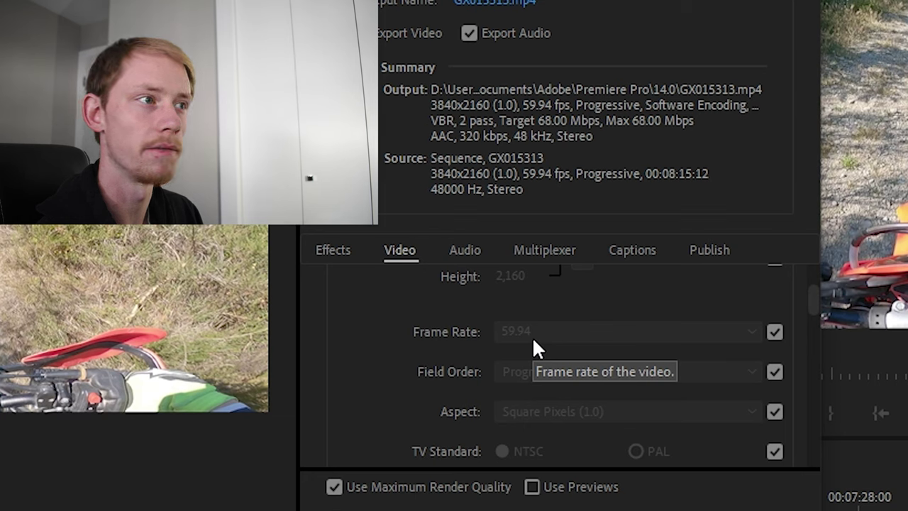
scroll(534, 340, down, 4)
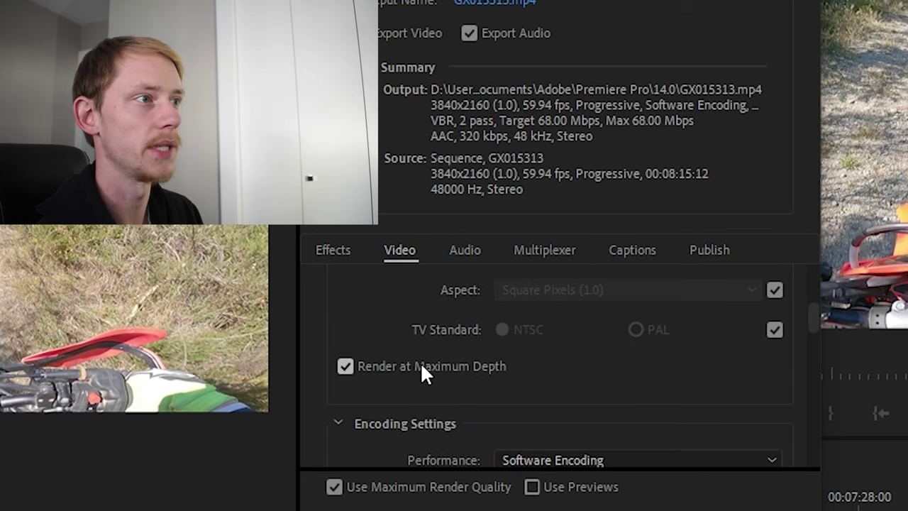
scroll(480, 345, down, 4)
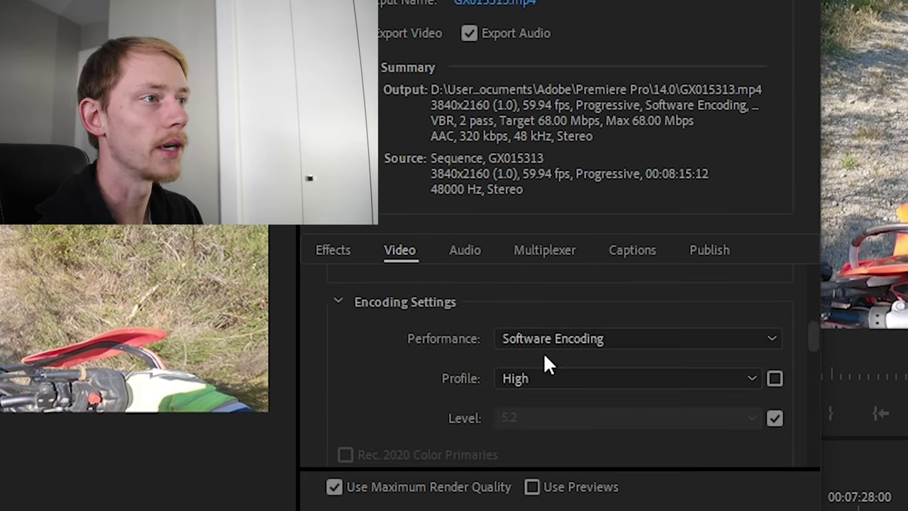
scroll(487, 348, down, 4)
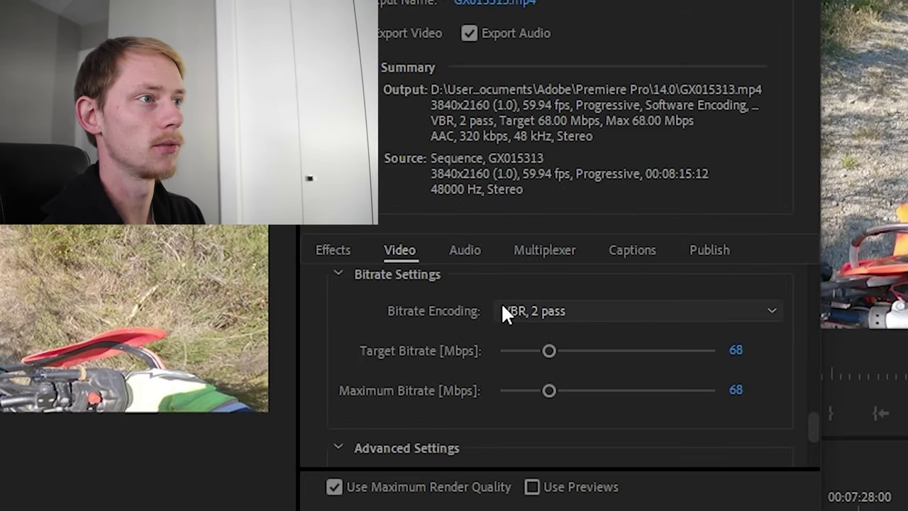
Keep Bitrate Encoding at VBR, 2 pass with 68 Mbps target and maximum bitrate
click(538, 314)
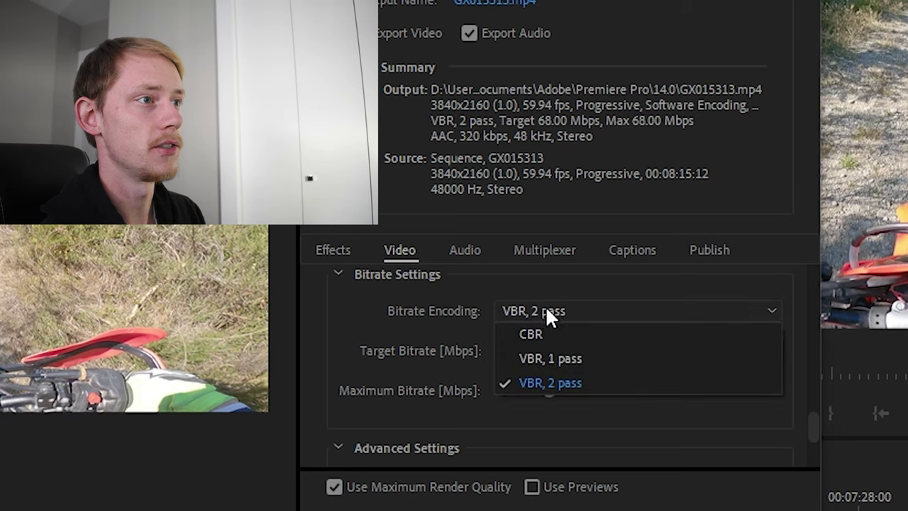
click(562, 384)
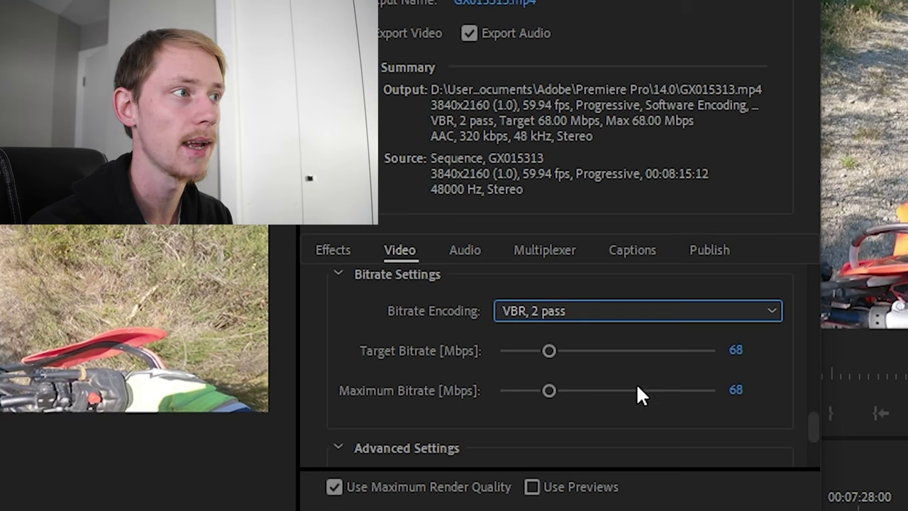
scroll(630, 346, down, 2)
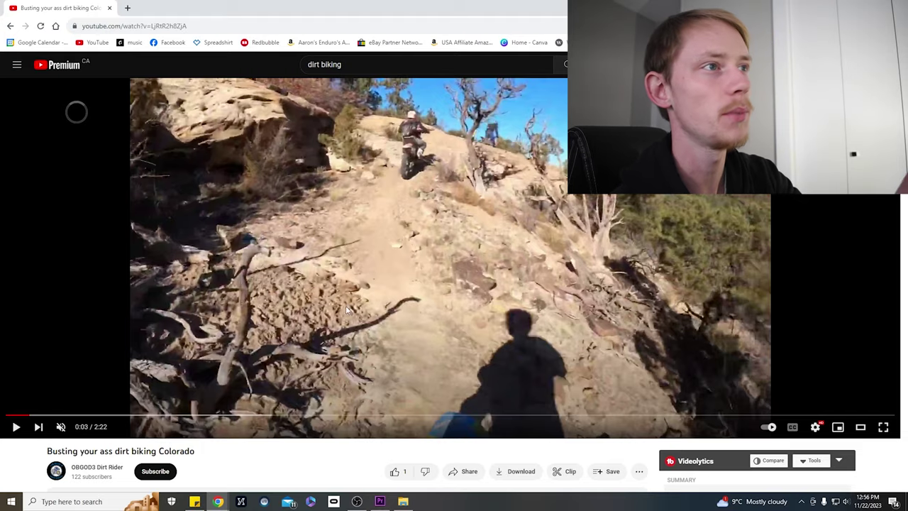
Pause the Colorado dirt biking video at 0:18 and check its avc1 codec in Stats for nerds
click(356, 296)
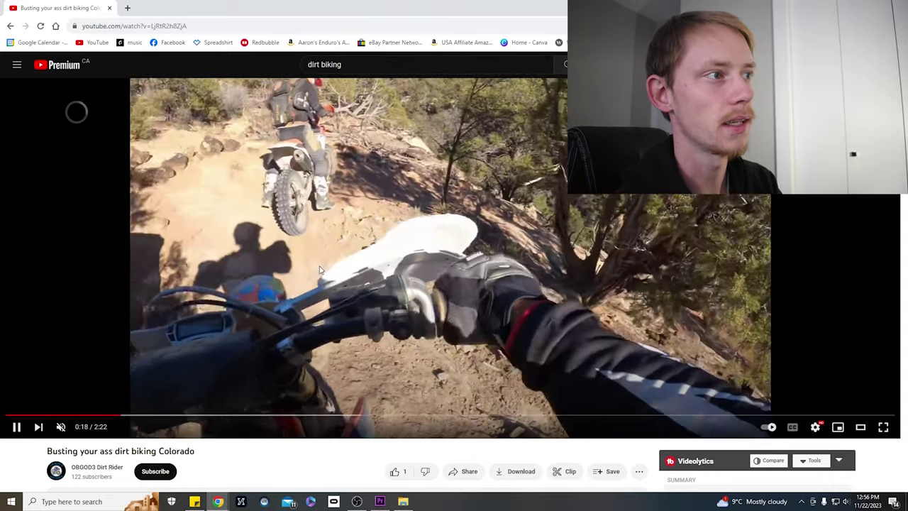
click(322, 252)
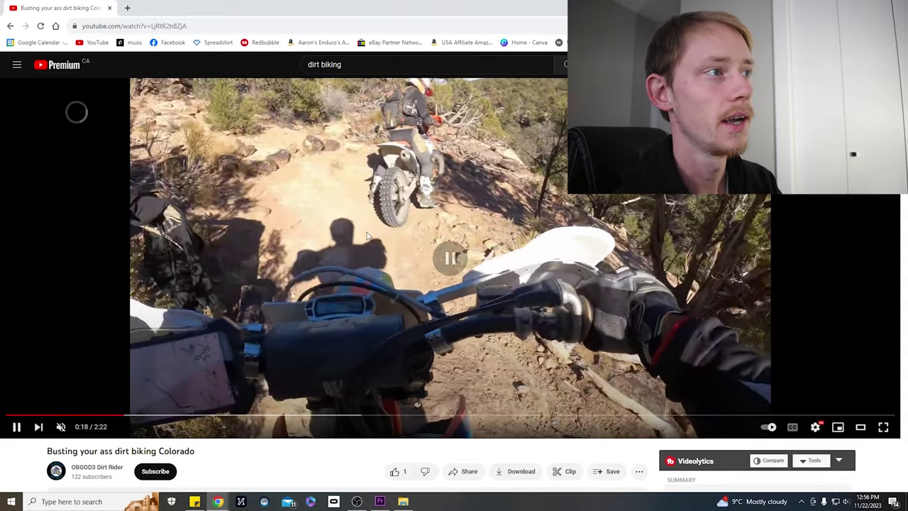
right_click(289, 225)
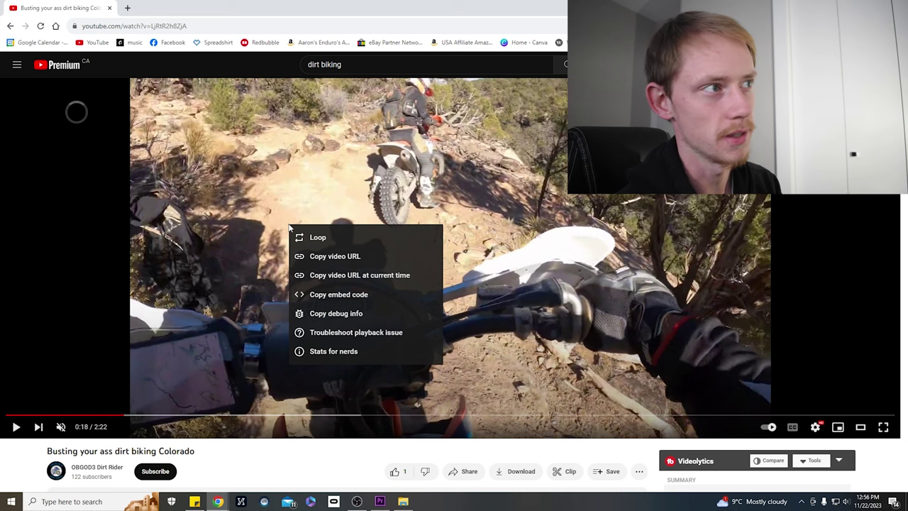
click(331, 353)
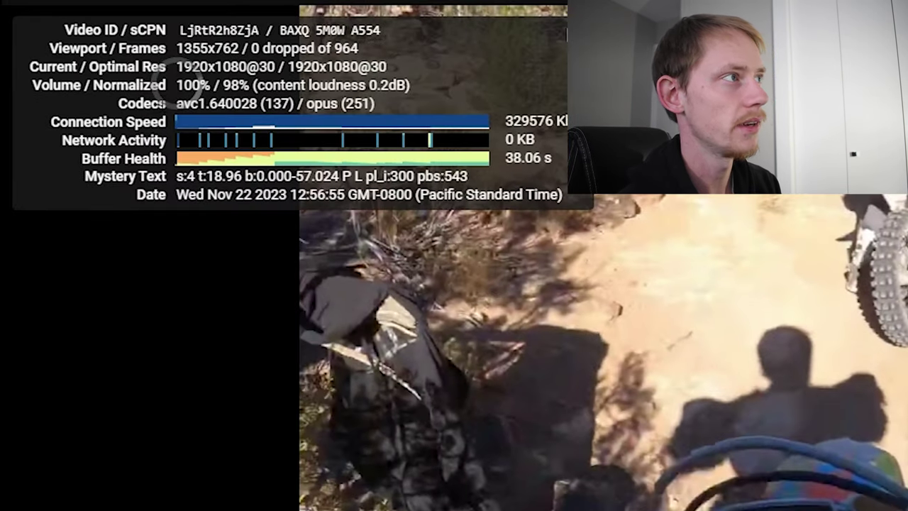
drag(119, 103, 246, 122)
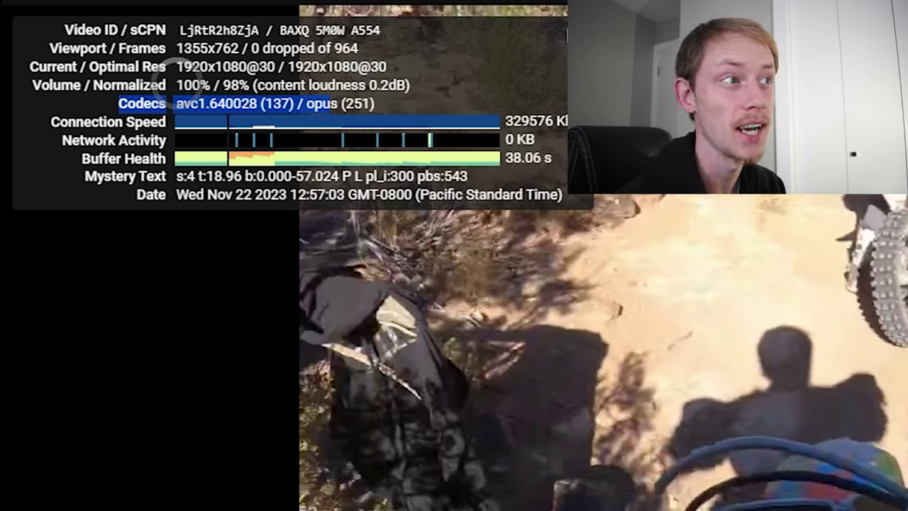
click(188, 75)
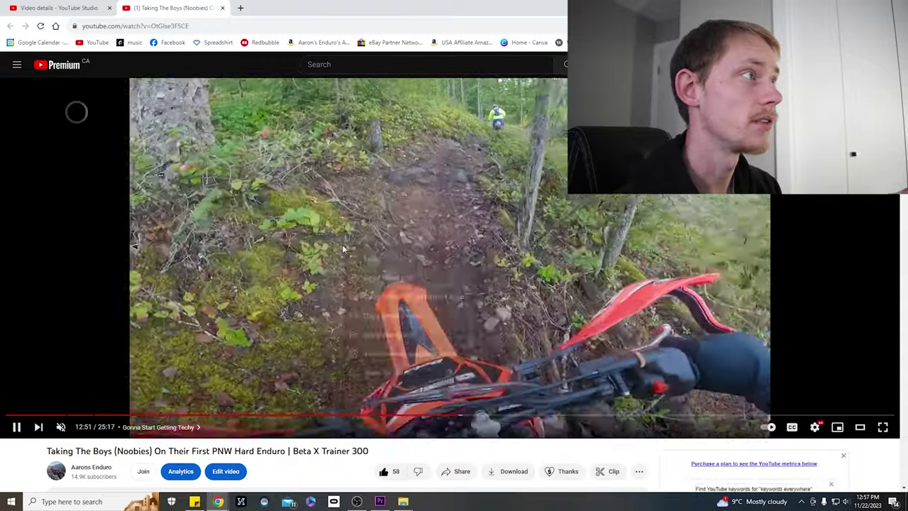
Show Stats for nerds on the PNW Hard Enduro video and mark its vp09 codec line
right_click(346, 247)
click(355, 371)
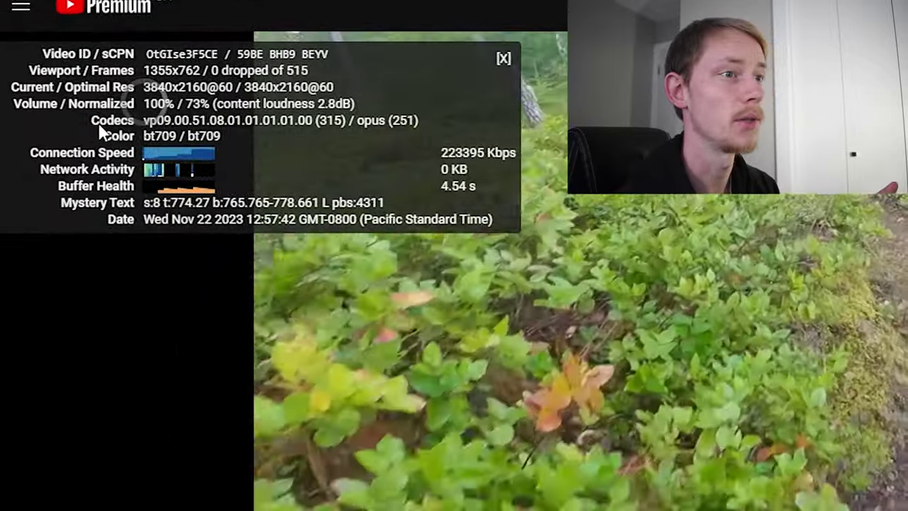
drag(56, 123, 89, 121)
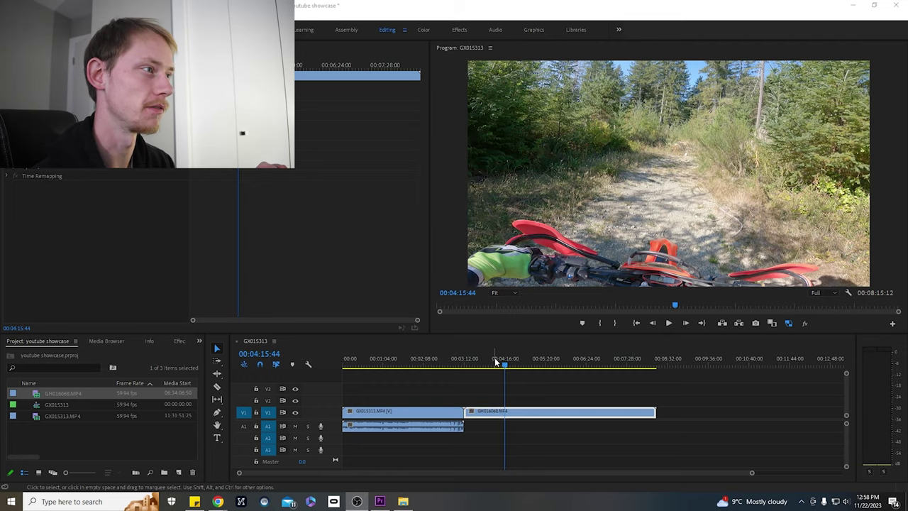
Create a new 3840x2160 adjustment layer from the Project panel
click(107, 340)
click(199, 340)
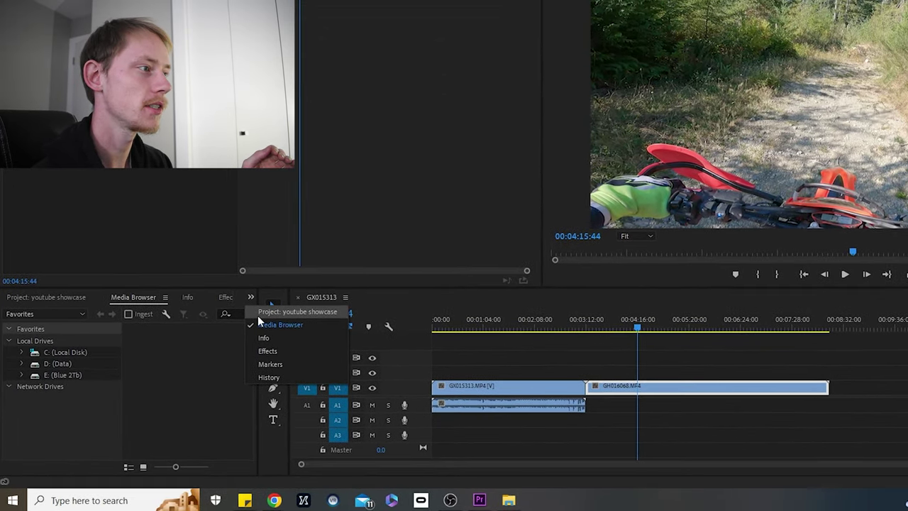
click(259, 313)
click(226, 464)
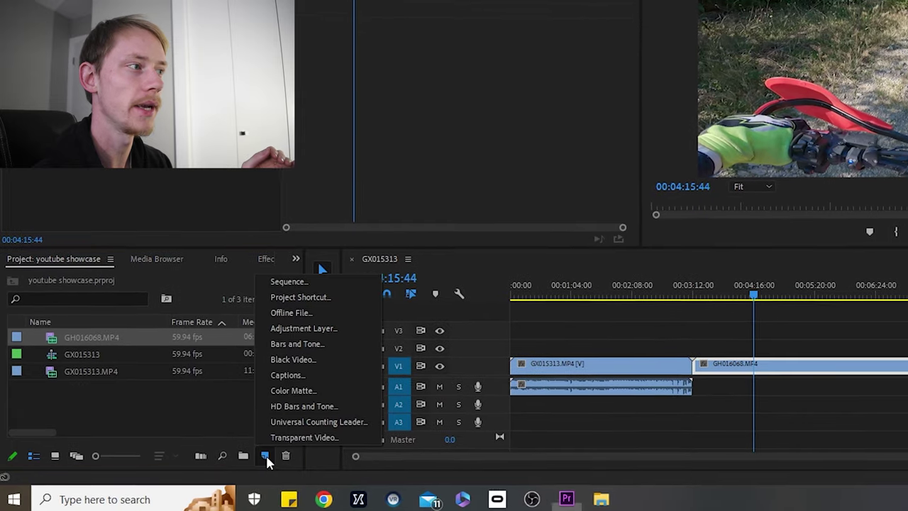
click(309, 328)
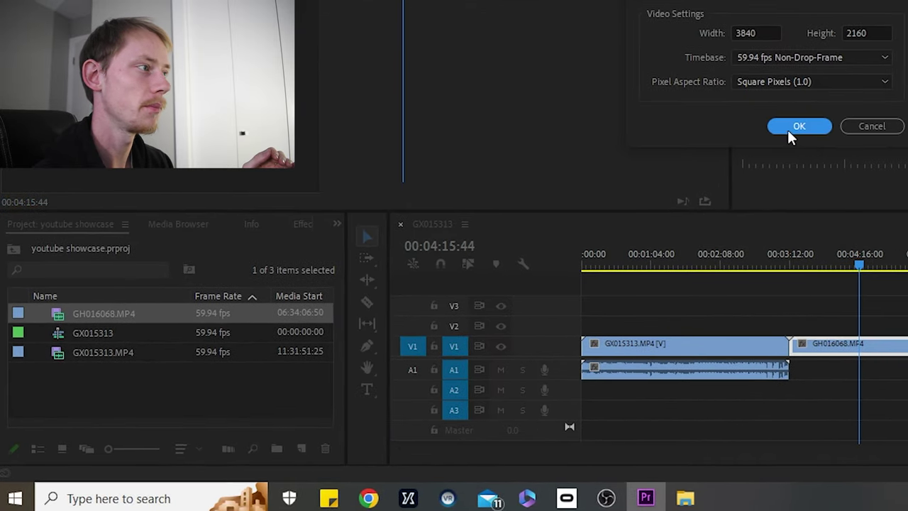
click(791, 135)
Place the adjustment layer on V3, stretch it past GH016068.MP4, and park the playhead near 05:07:56
drag(93, 314, 907, 306)
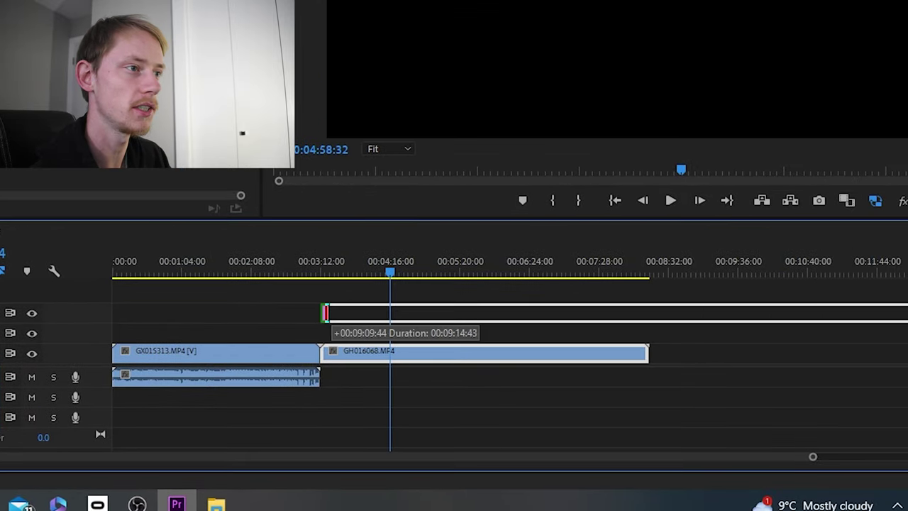
drag(326, 313, 323, 313)
key(minus)
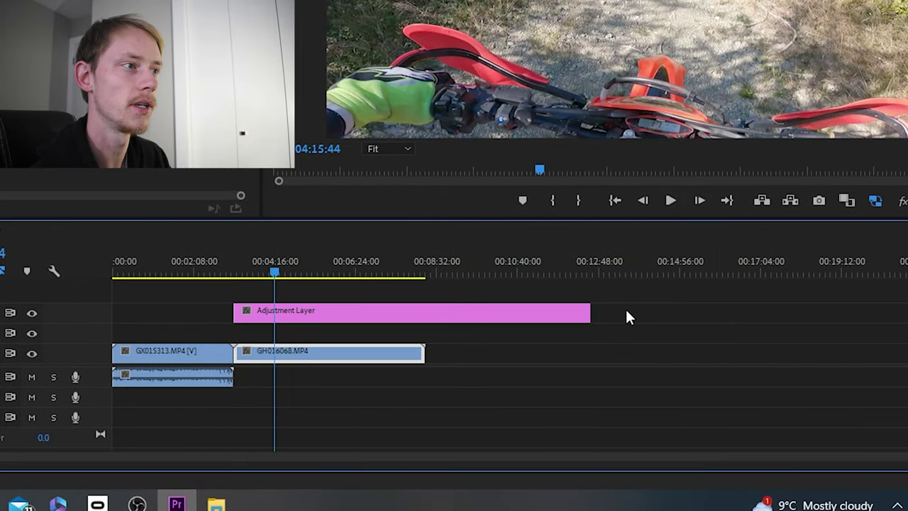
drag(590, 313, 876, 313)
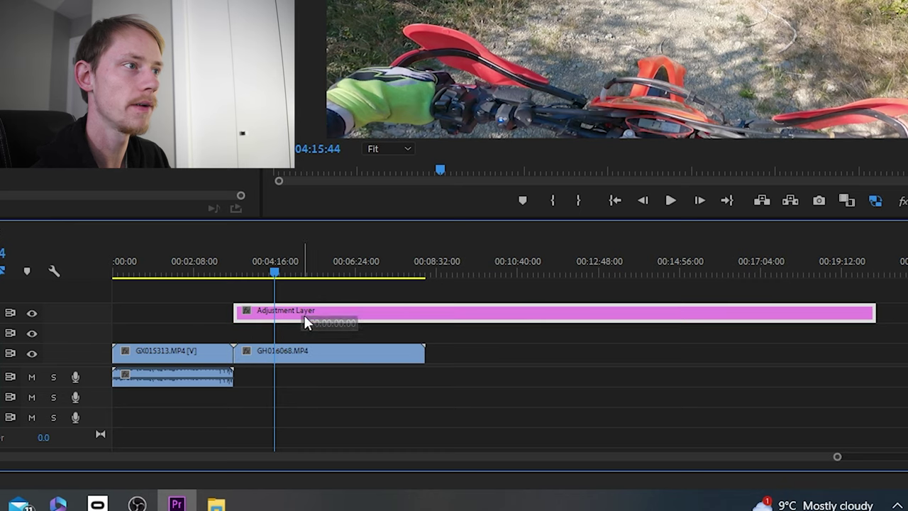
drag(312, 269, 311, 268)
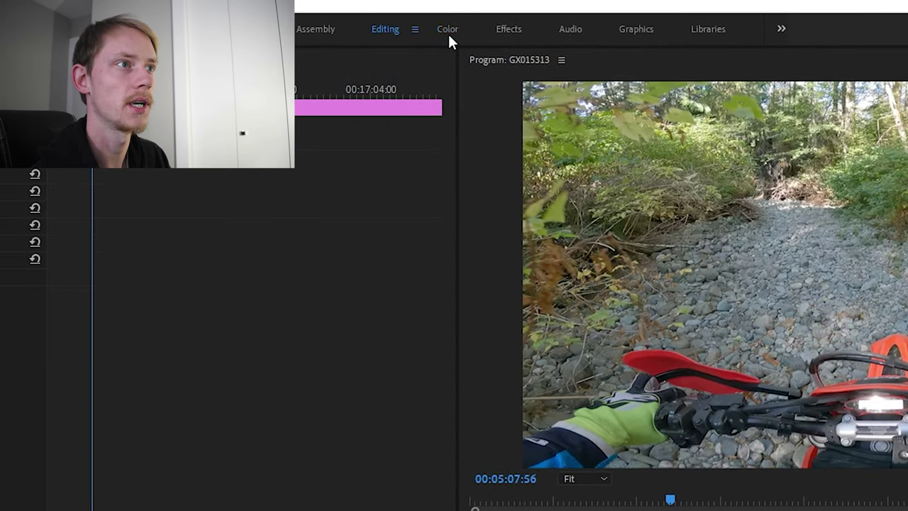
In the Color workspace, set Lumetri Basic Correction Contrast to 22 and Saturation to 133
click(448, 33)
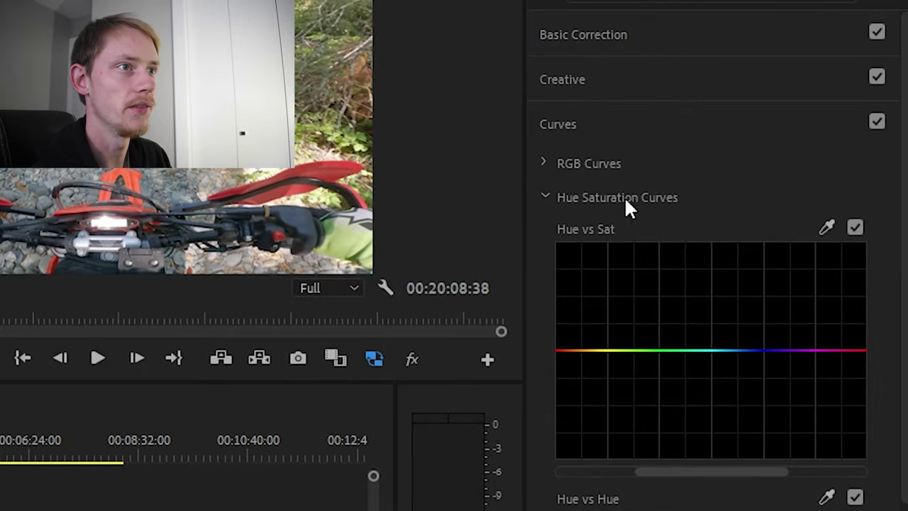
click(649, 34)
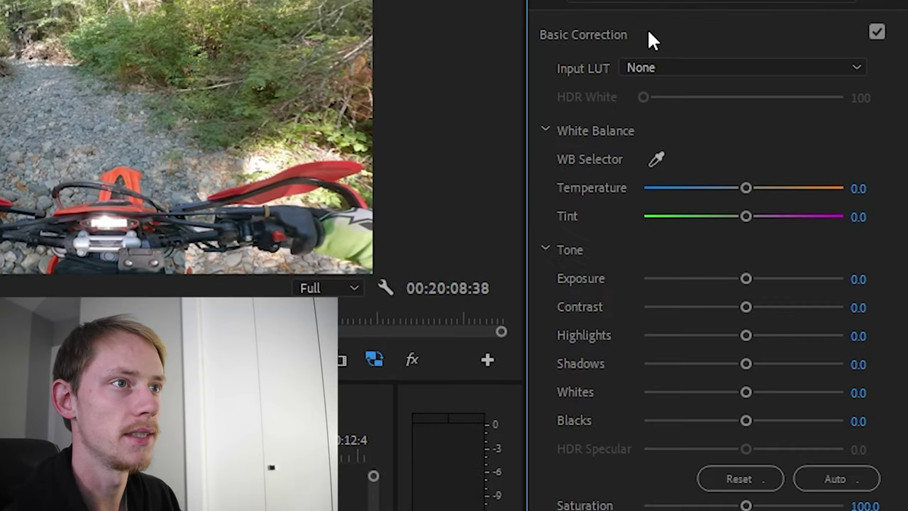
click(873, 304)
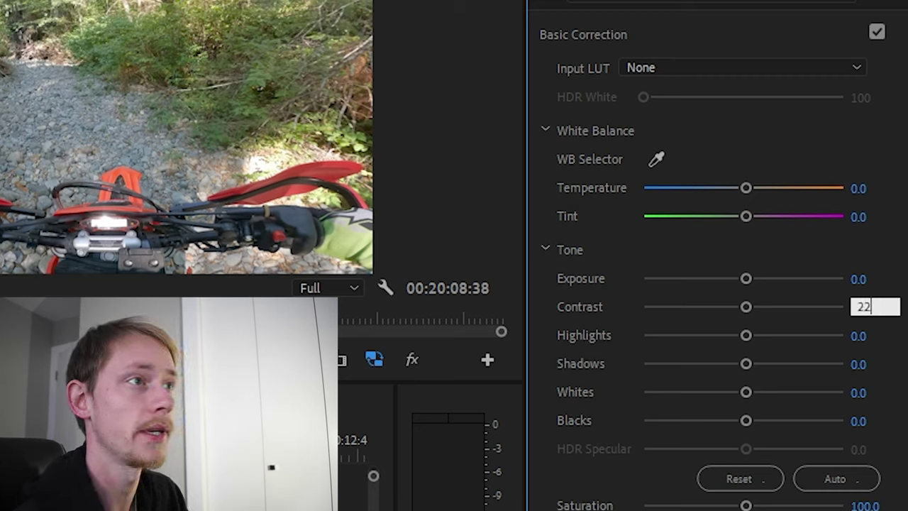
key(Return)
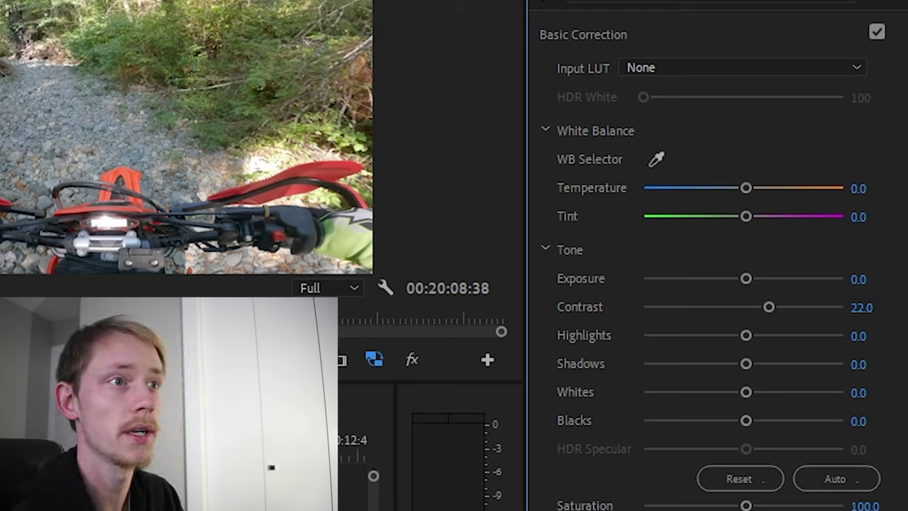
click(870, 505)
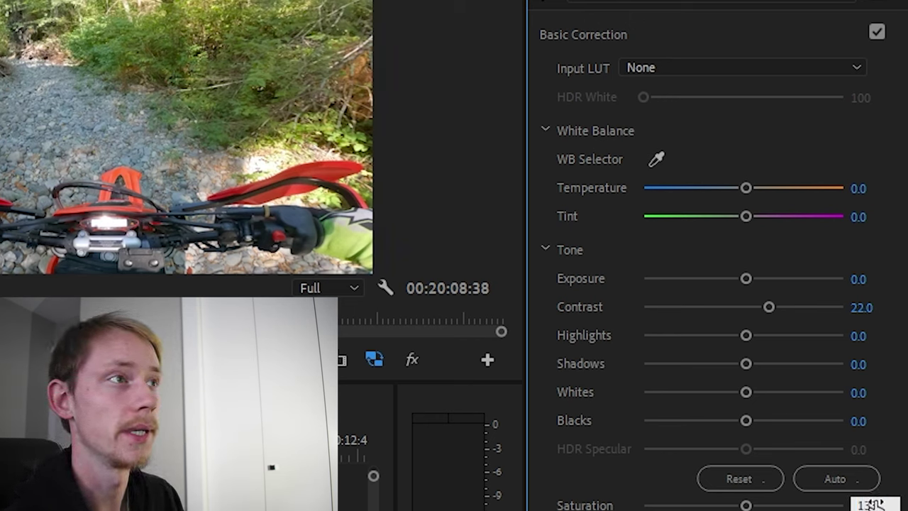
text(133)
key(Return)
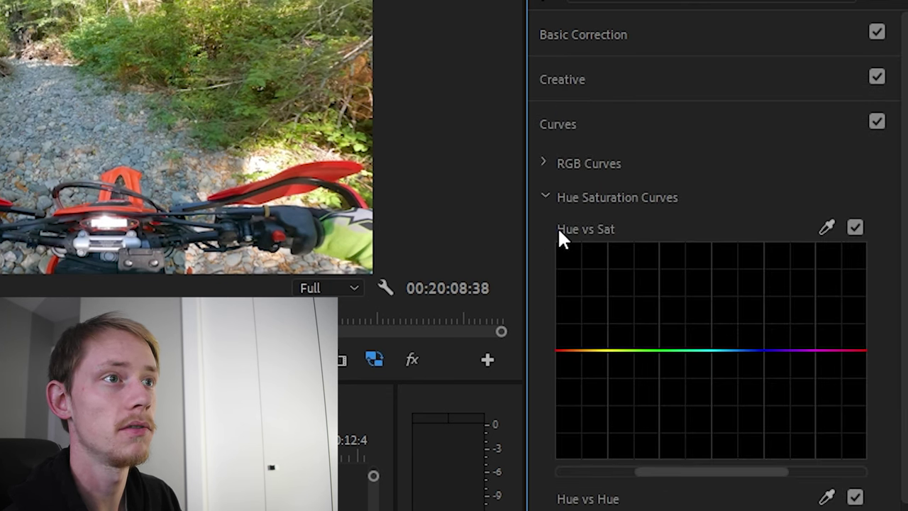
Add Hue vs Sat points around green and raise the middle one to boost greens
click(631, 350)
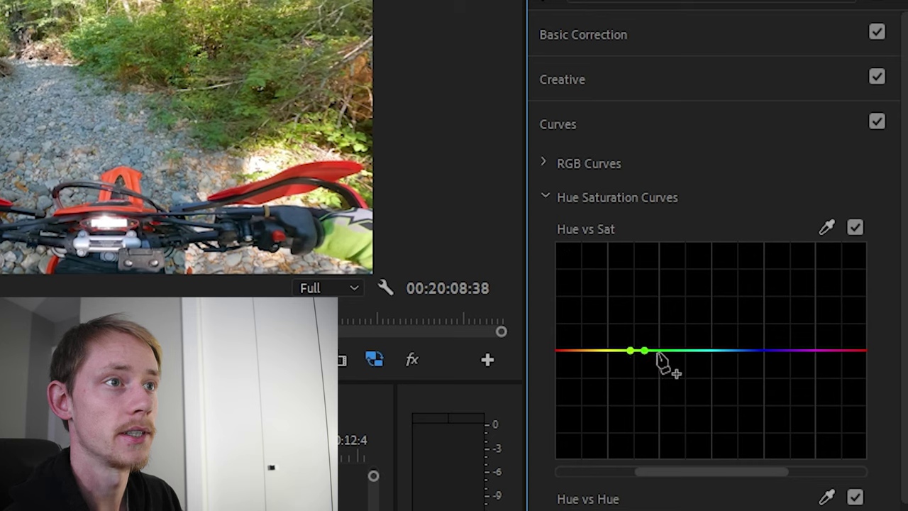
click(658, 351)
drag(646, 353, 658, 334)
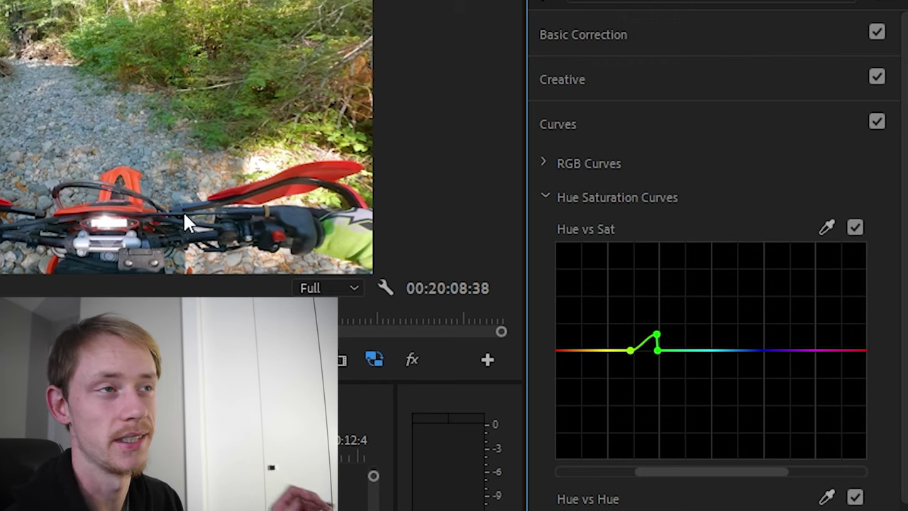
Add points at both red ends of the Hue vs Sat curve and raise red saturation
click(860, 352)
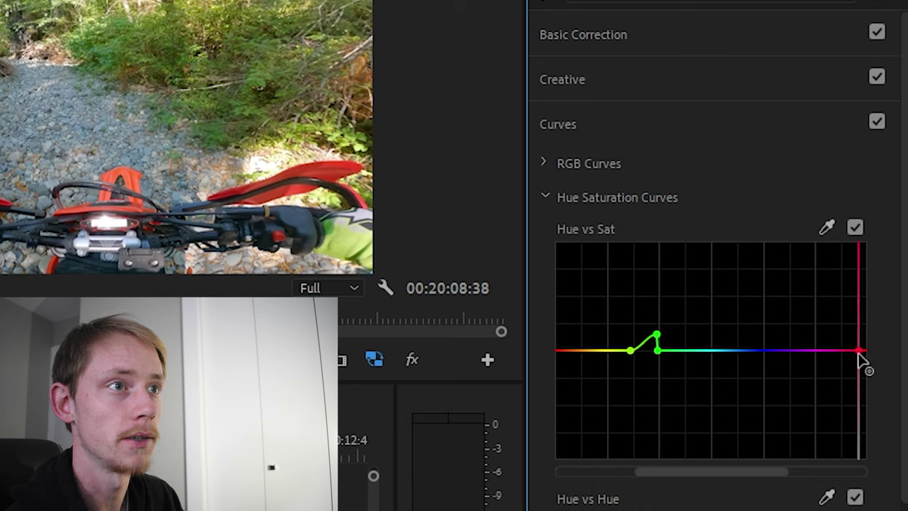
click(558, 351)
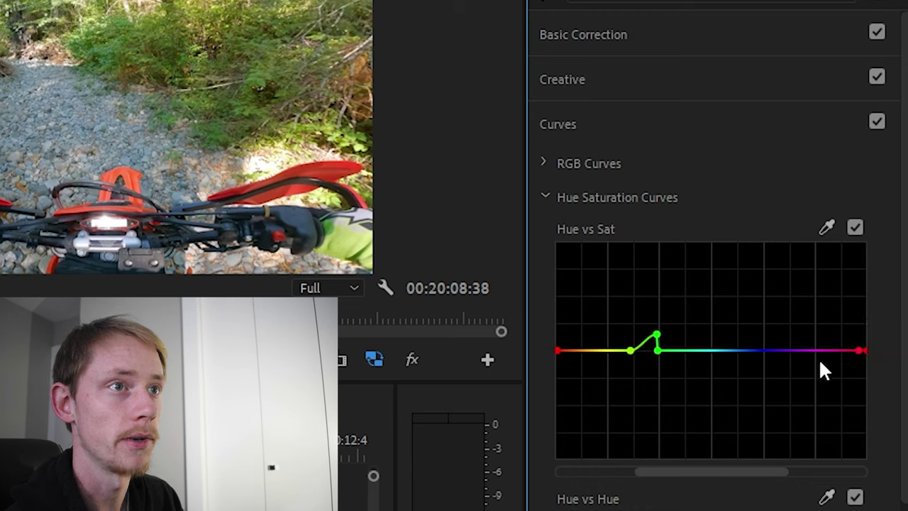
click(866, 339)
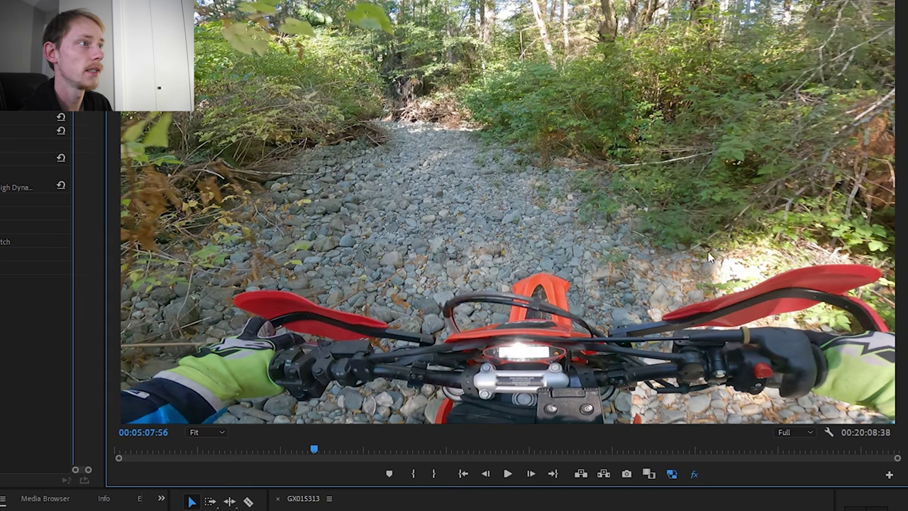
click(695, 478)
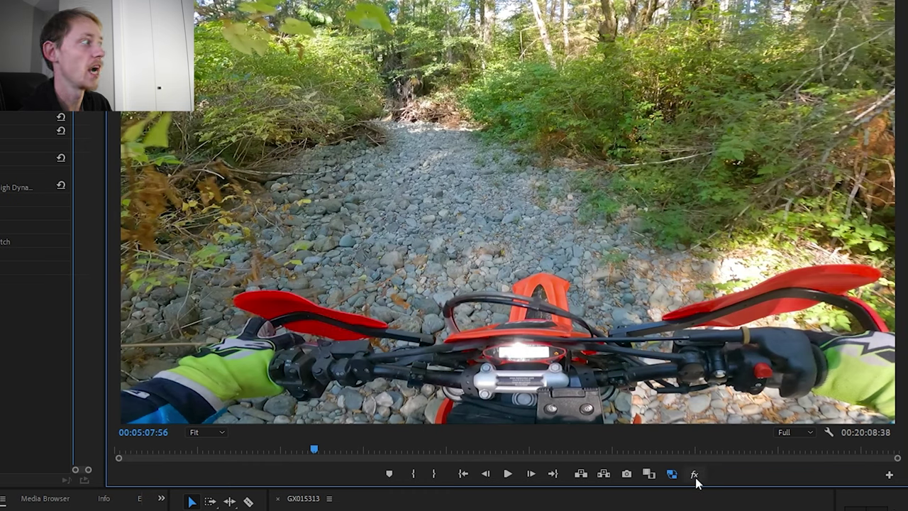
click(696, 478)
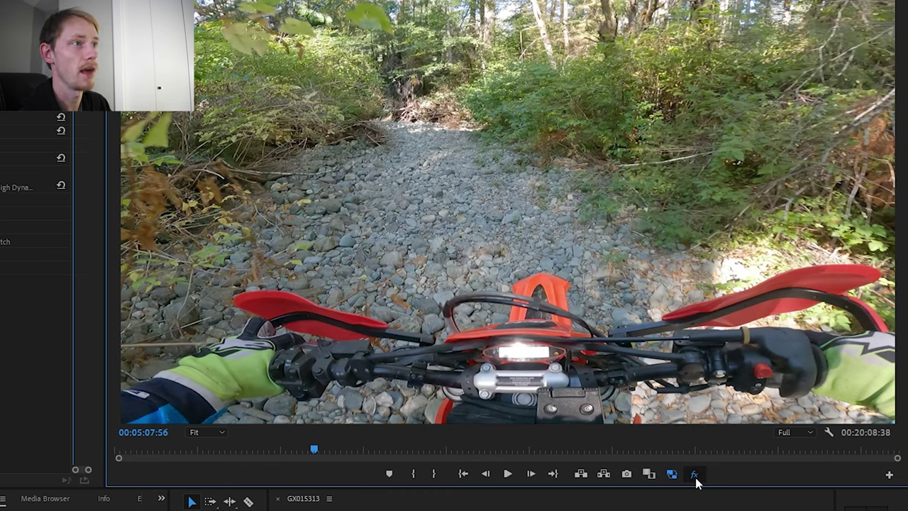
click(695, 478)
click(696, 479)
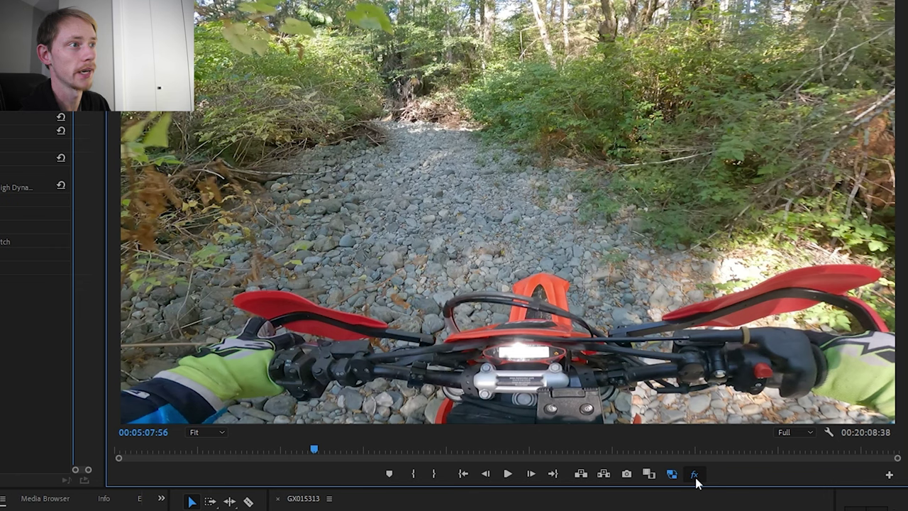
click(695, 479)
click(695, 479)
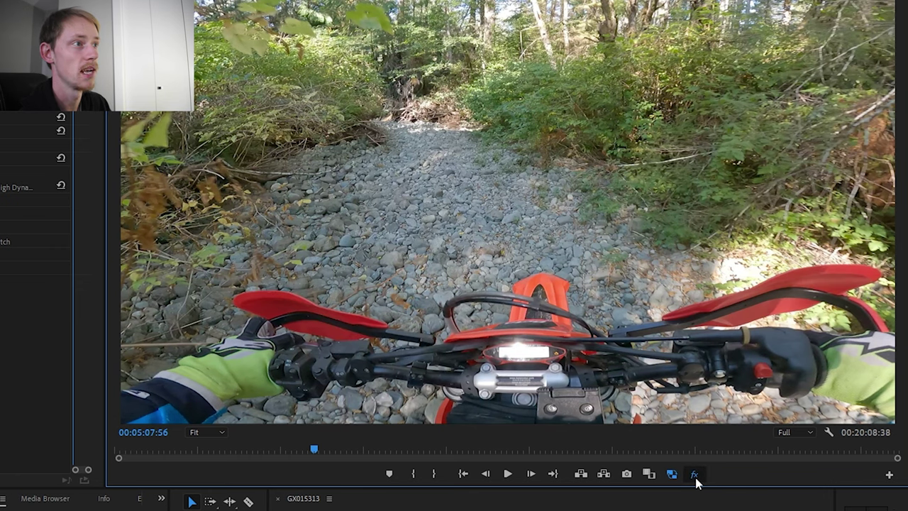
click(695, 479)
click(696, 479)
click(696, 479)
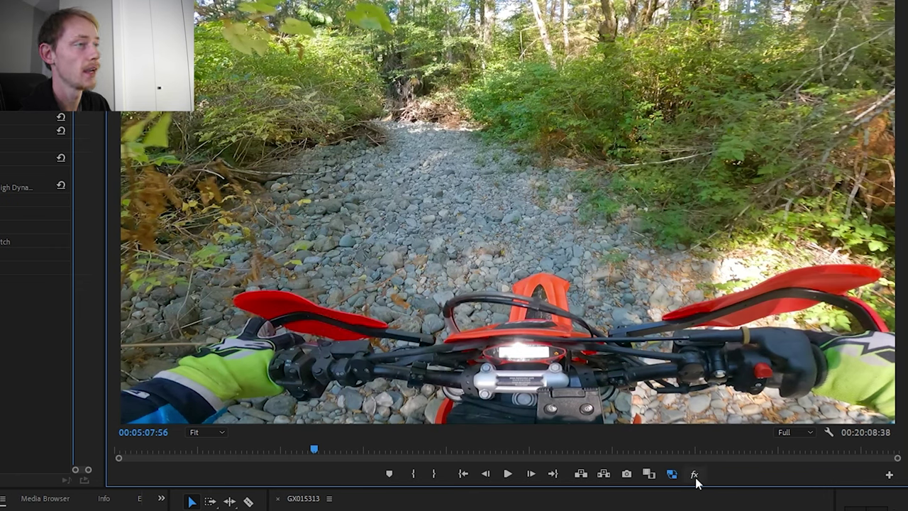
click(695, 479)
click(695, 479)
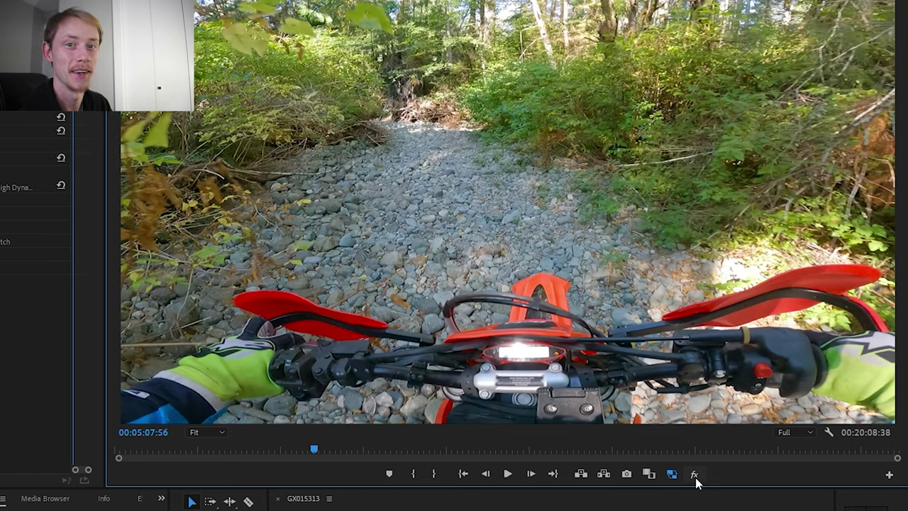